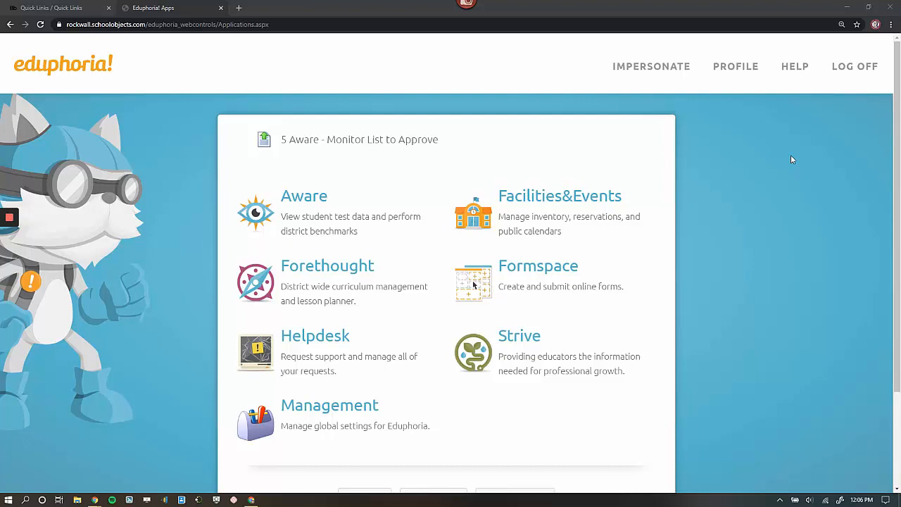
Open Strive and bring up the Courses list under Course Management in the workshop settings.
click(554, 372)
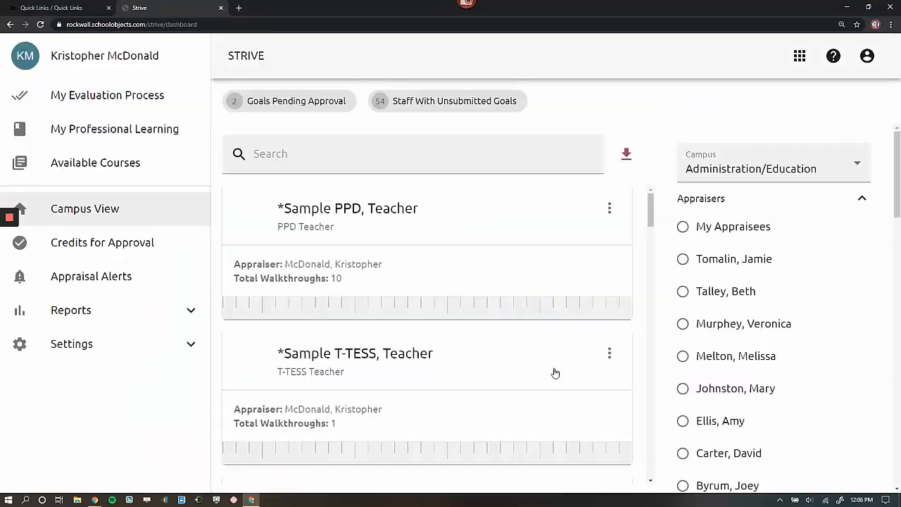
click(73, 349)
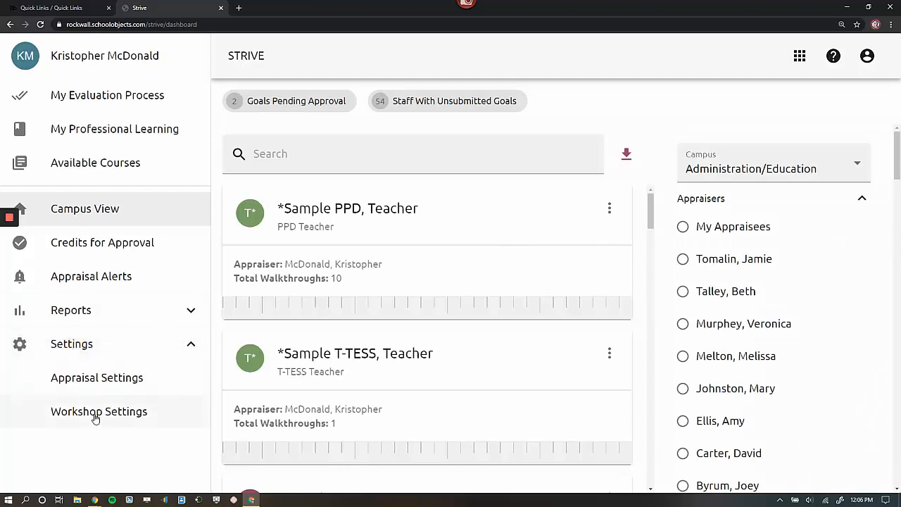
click(95, 418)
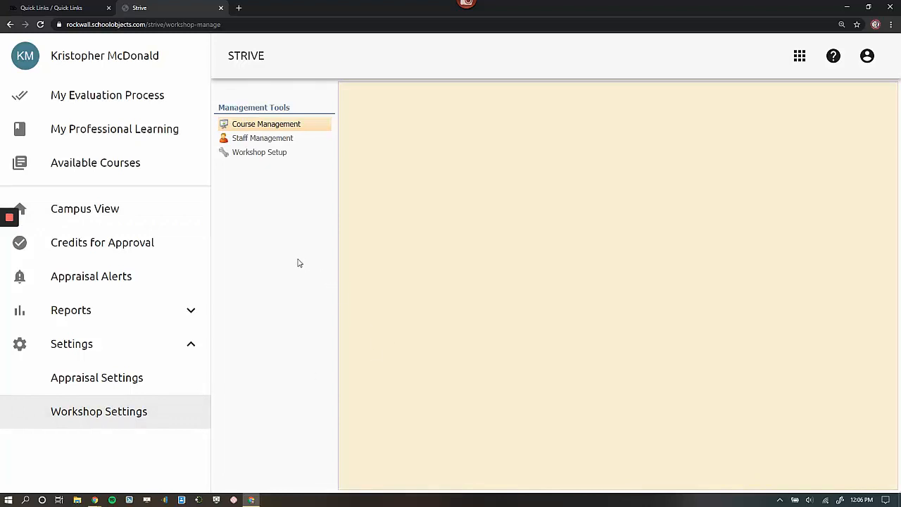
click(275, 125)
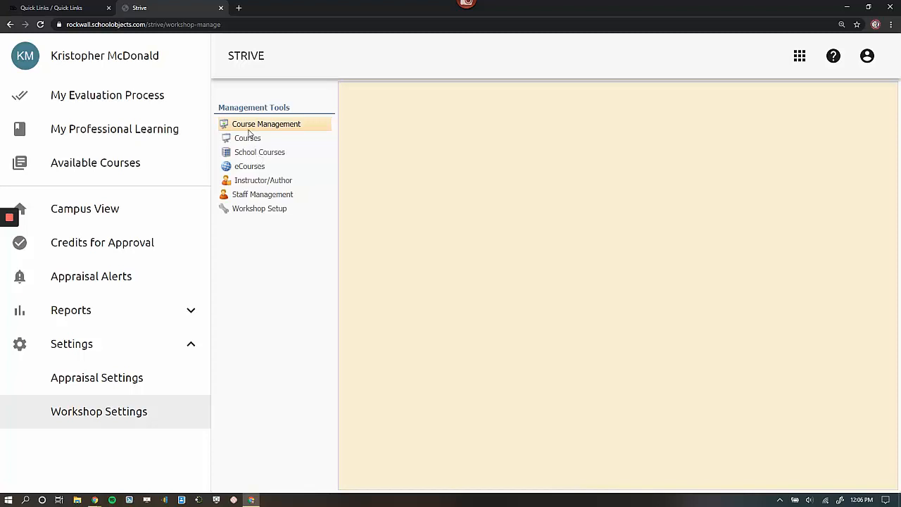
click(254, 142)
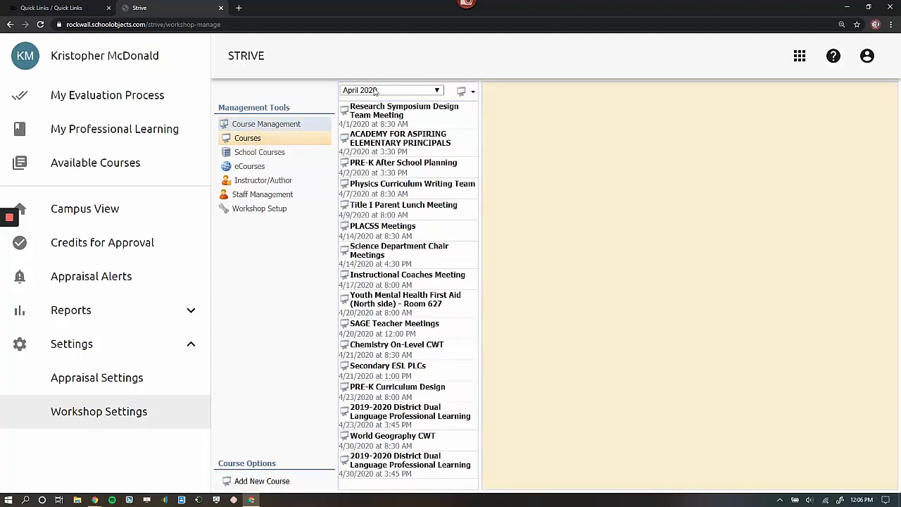
click(366, 90)
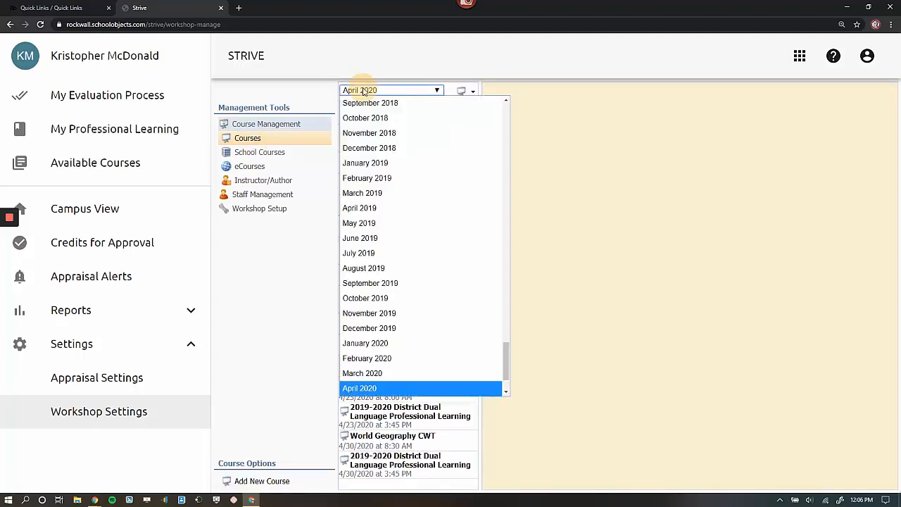
scroll(369, 161, down, 2)
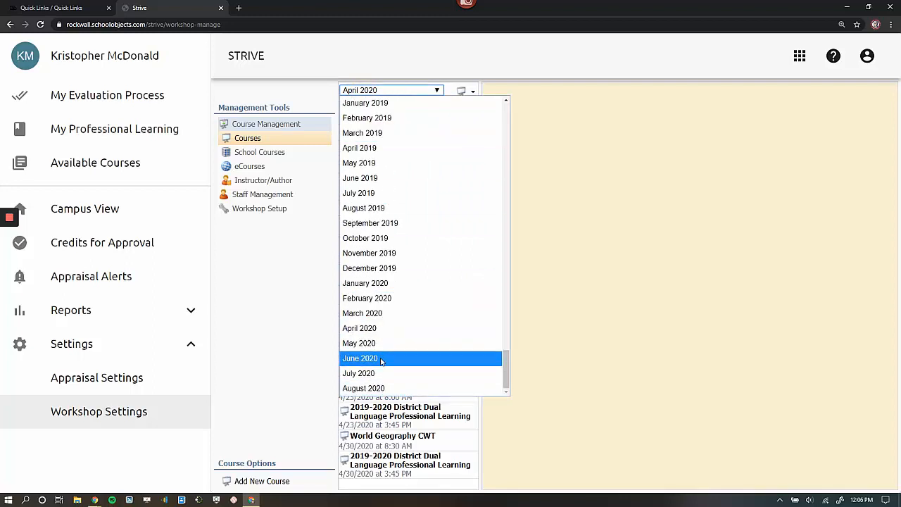
click(294, 59)
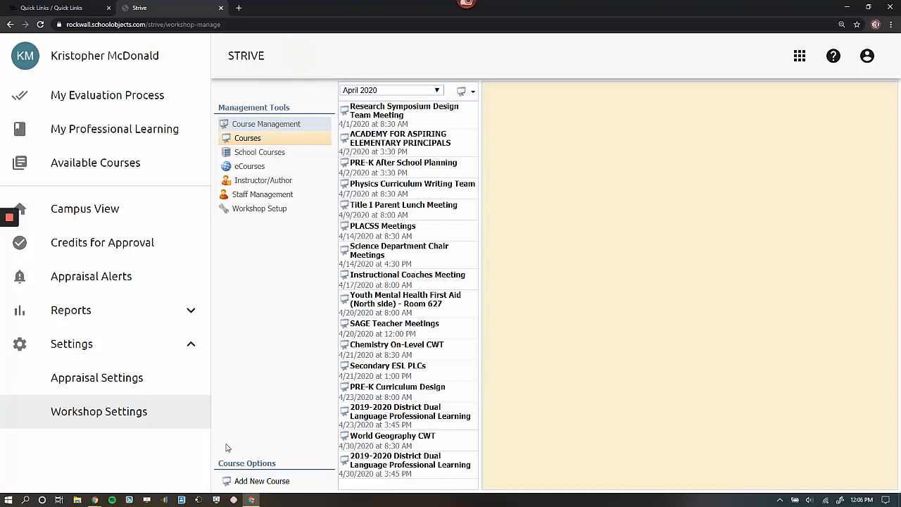
Start a new, empty course and give it the title "Summer PD".
click(257, 483)
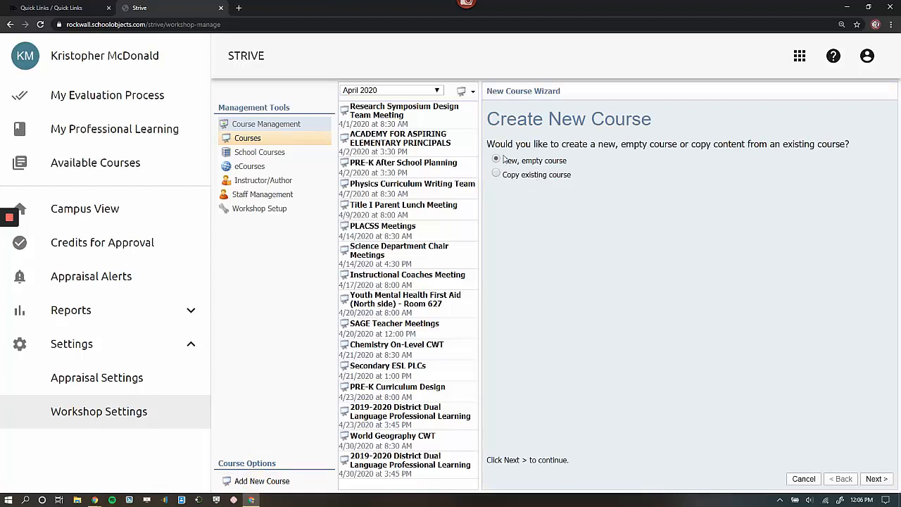
click(875, 479)
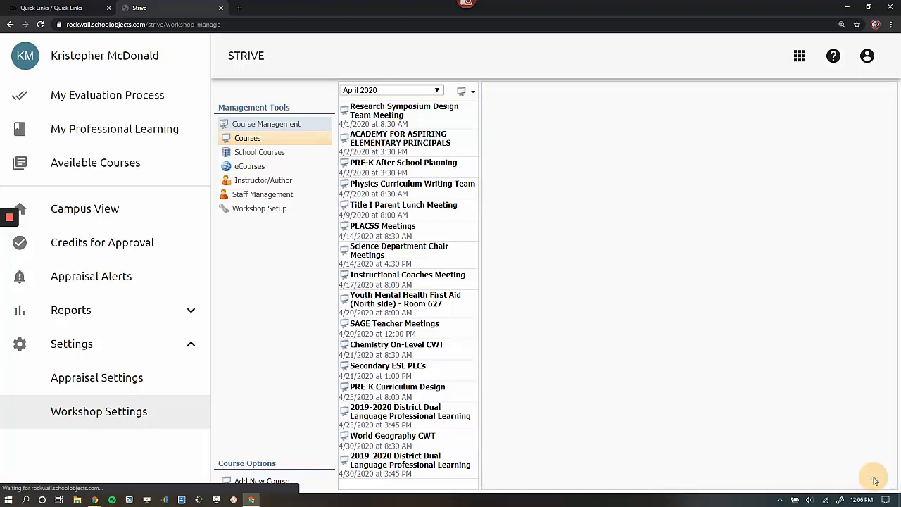
click(540, 156)
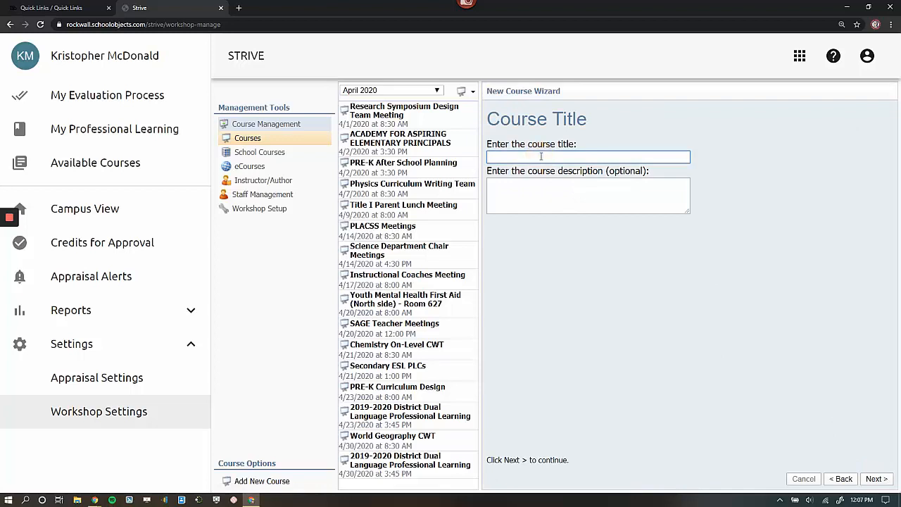
text(Summer PD)
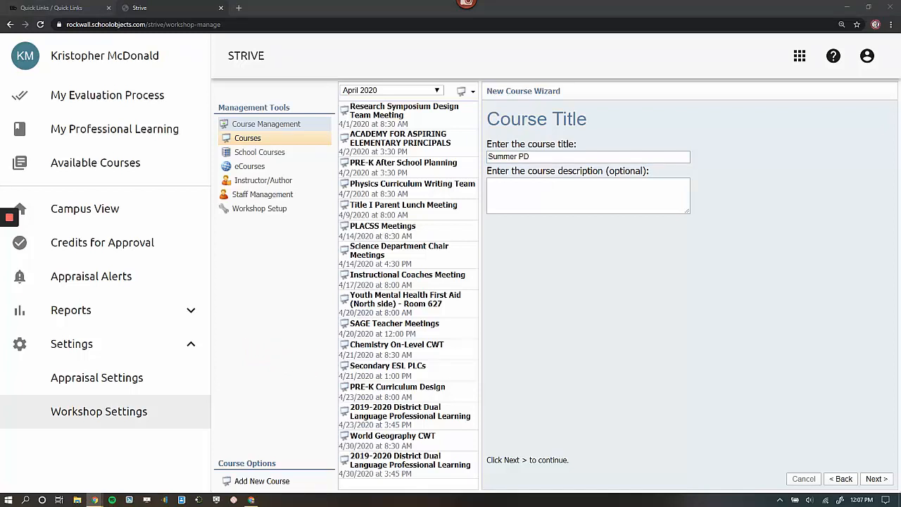
Enter the course description with Audience: Secondary Teachers, Location: Adming Bldg and Description: Reviewing best practices, ending each line with <br>.
click(518, 184)
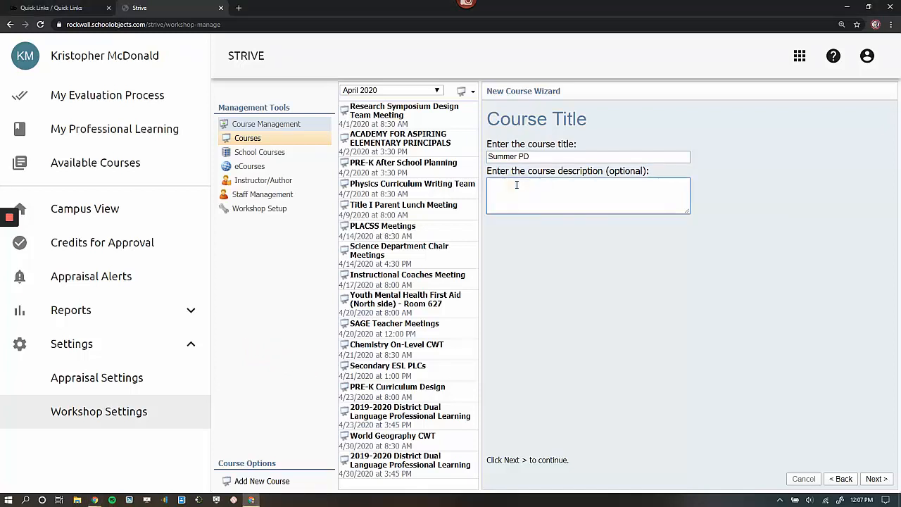
text(Audience: <br> Location: <br> Description: <br>)
text(Secondary Teachers)
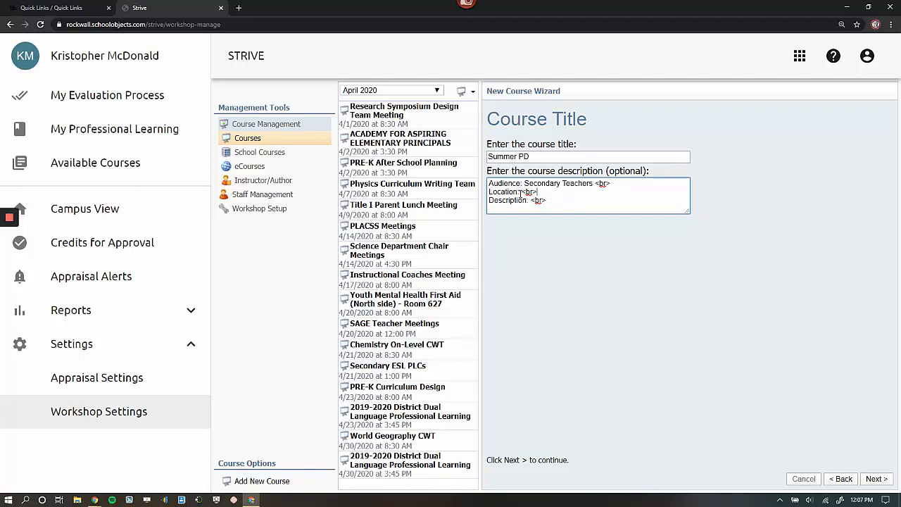
click(520, 192)
text(Adming Bldg)
text(Reviewing best practices)
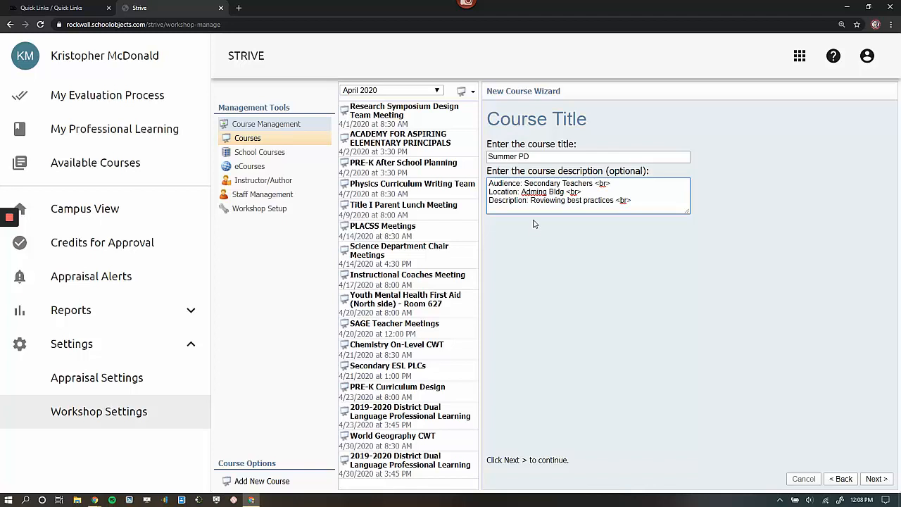
click(873, 480)
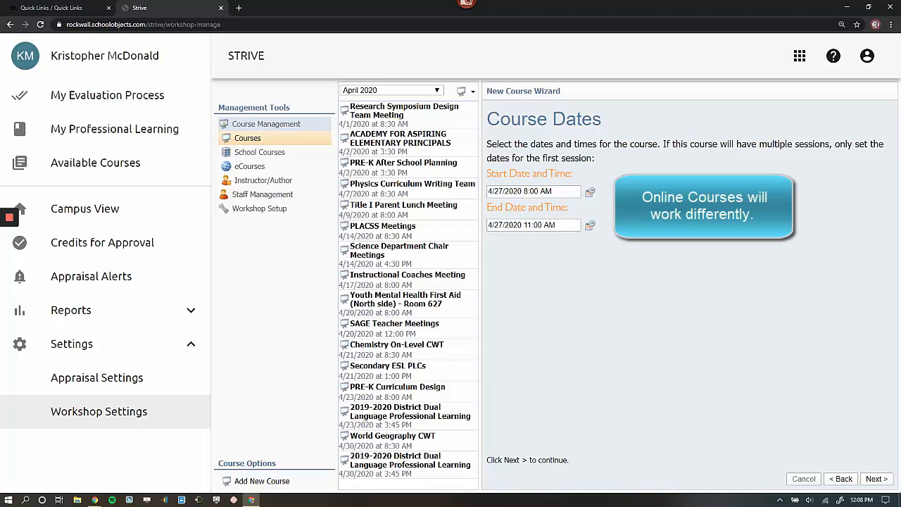
Set the course's start to 6/2/2020 at 8:00 AM and accept the course dates.
click(590, 192)
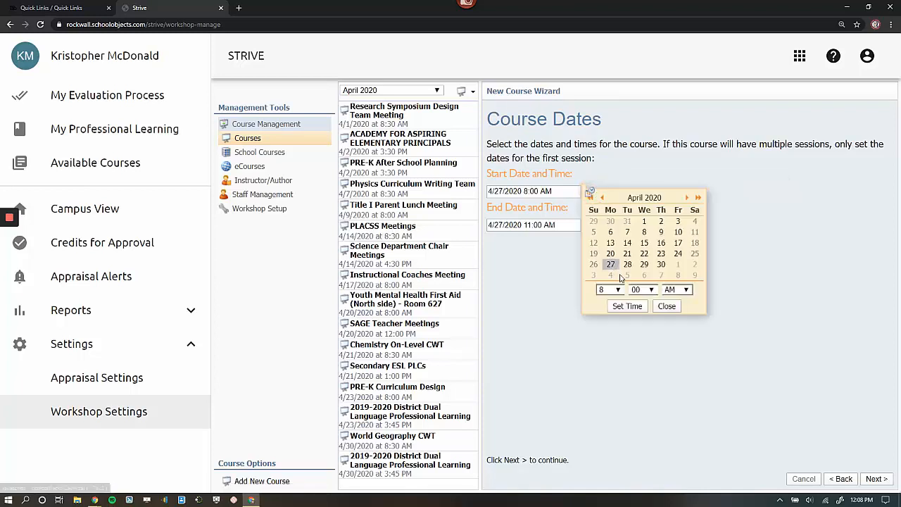
click(686, 199)
click(686, 199)
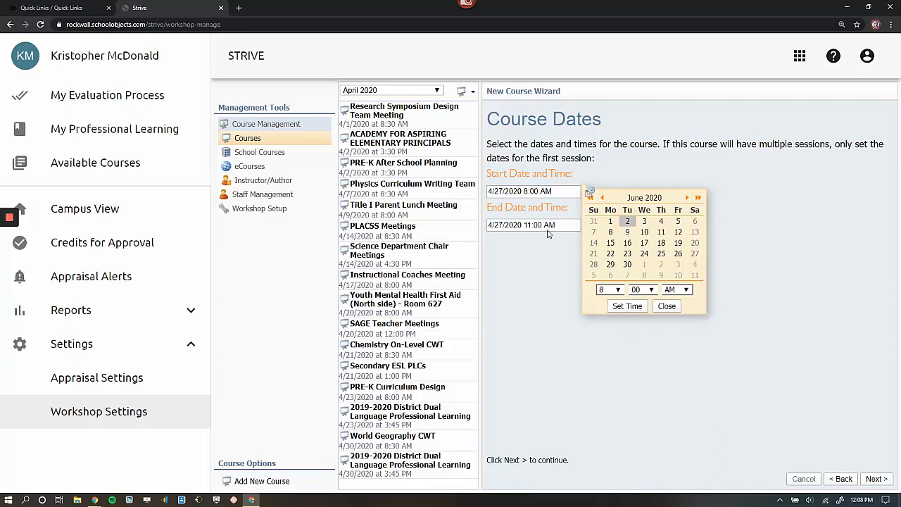
click(627, 305)
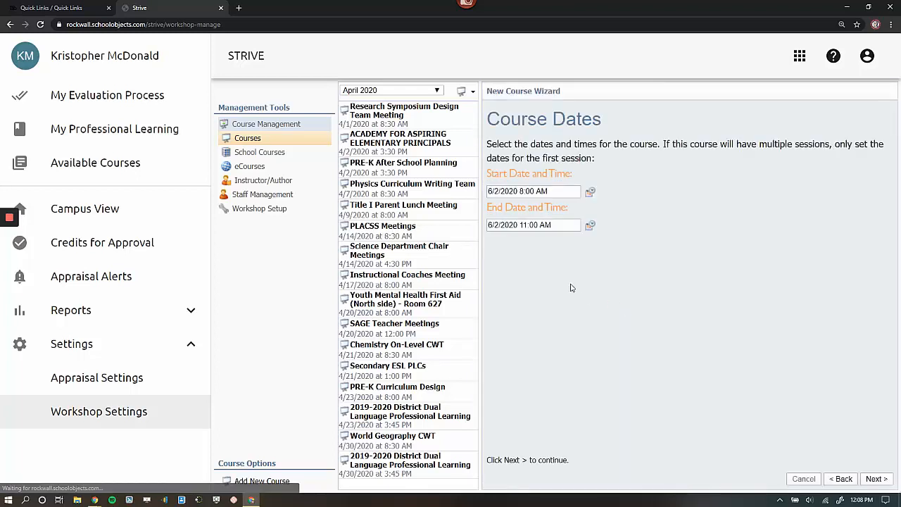
click(879, 478)
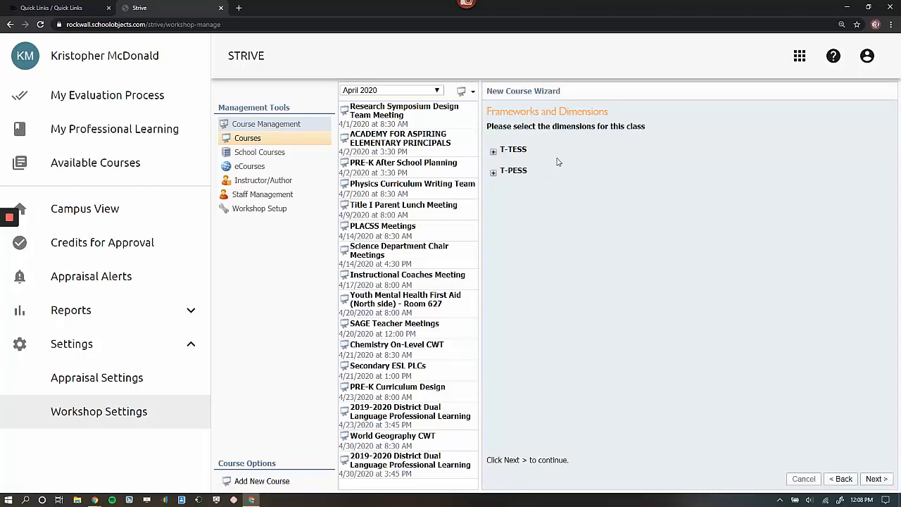
Assign the T-TESS dimension 1.1 - Standards & Alignment to the course and finish creating it.
click(493, 152)
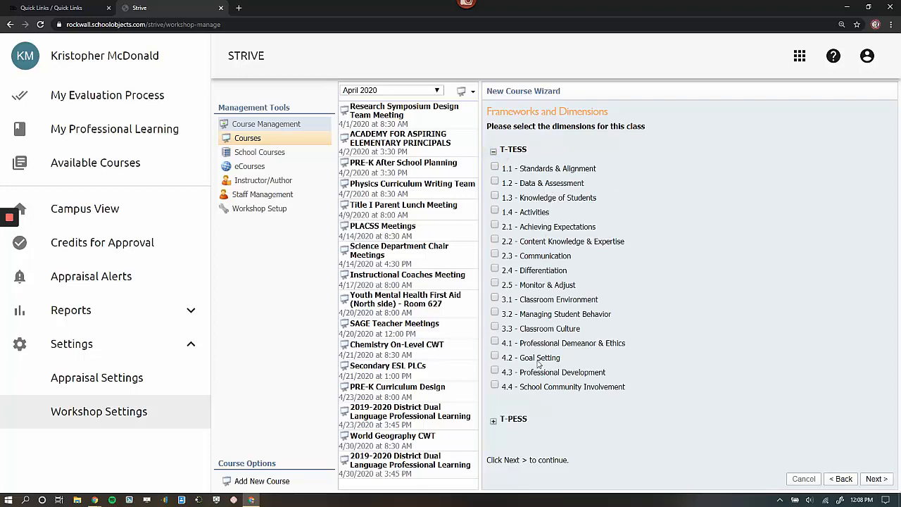
click(493, 420)
scroll(560, 384, down, 2)
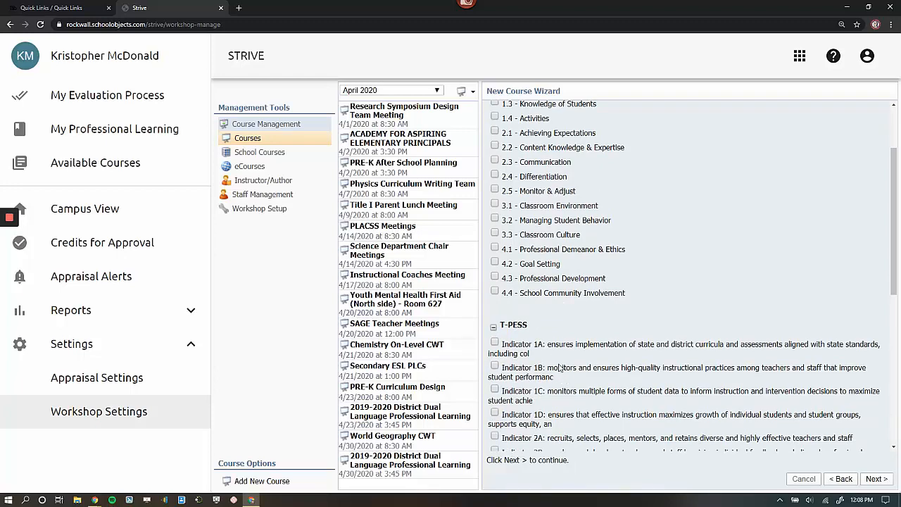
scroll(563, 364, up, 2)
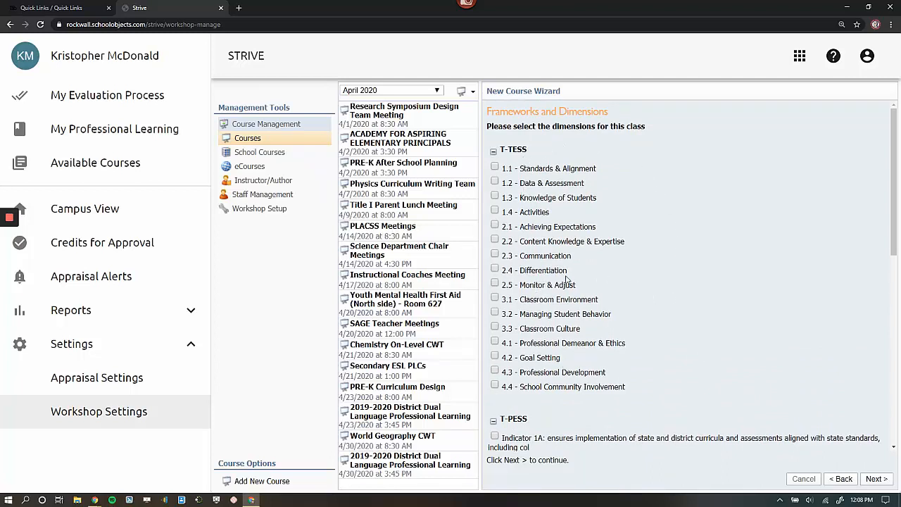
click(494, 166)
click(874, 479)
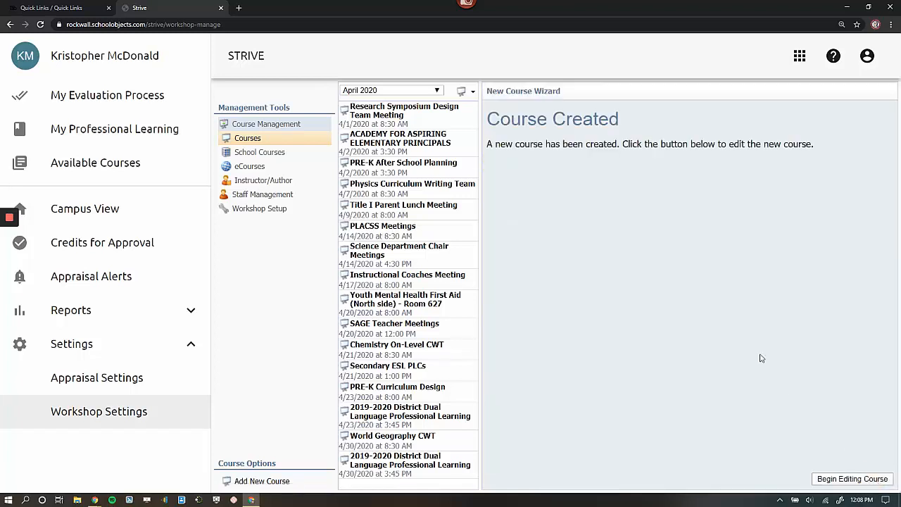
Edit the new course's publication dates so staff registration closes on 6/2/2020 at 11:00 AM, and save.
click(865, 476)
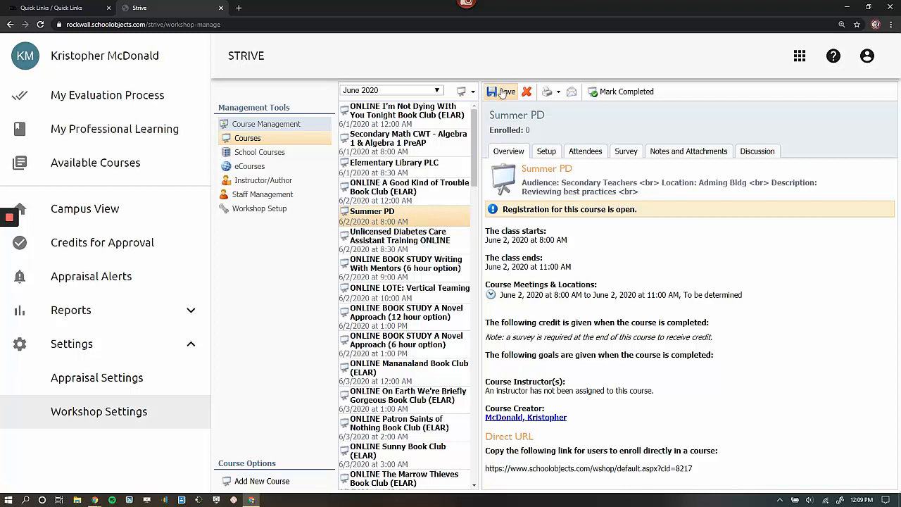
click(547, 150)
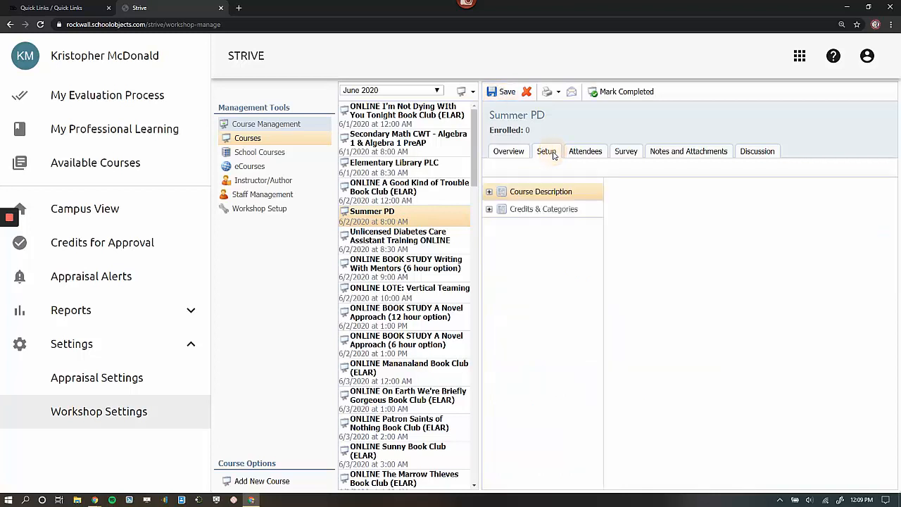
click(530, 194)
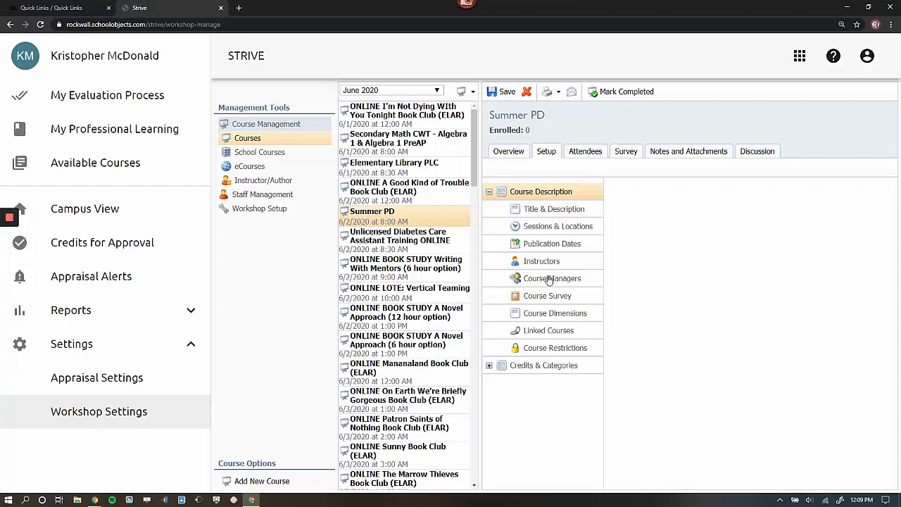
click(551, 244)
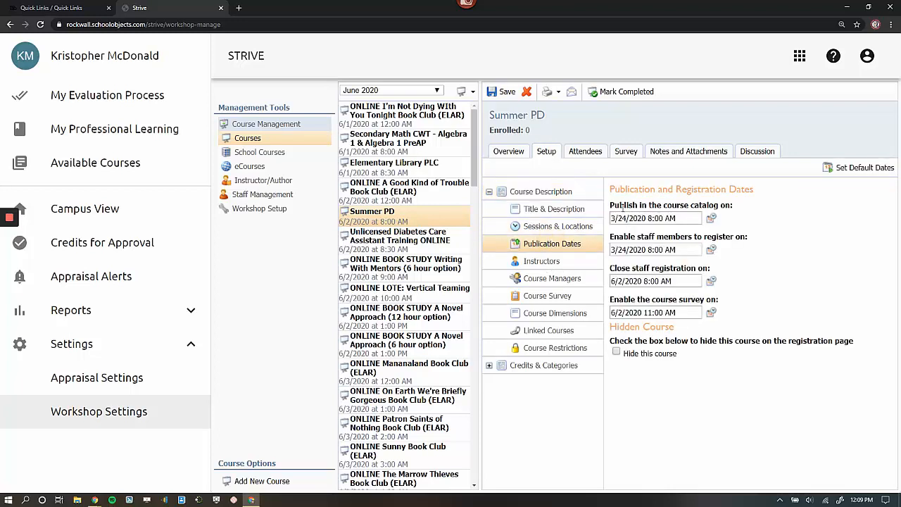
click(644, 281)
key(Delete)
text(11)
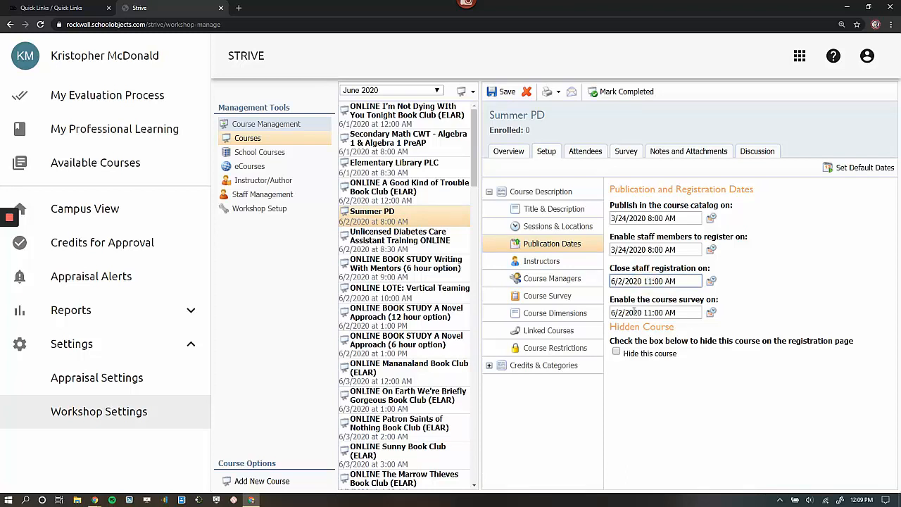
click(758, 310)
click(502, 93)
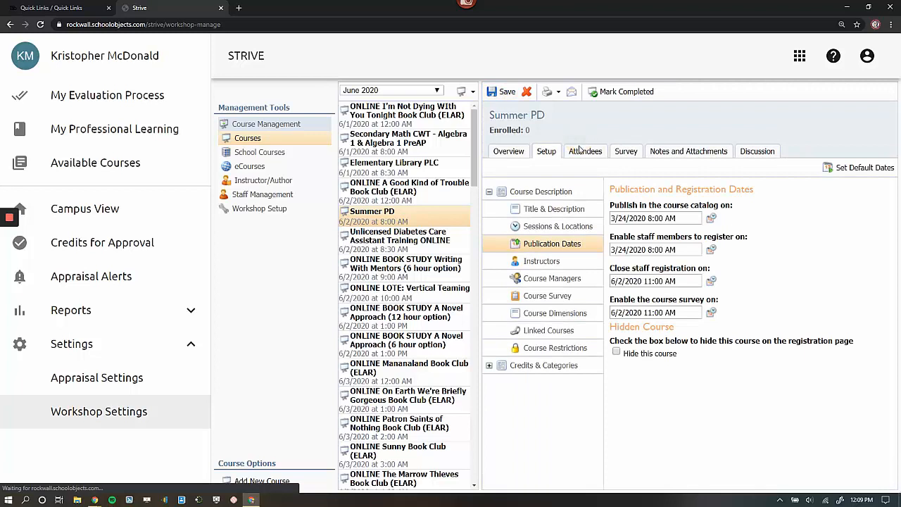
Select the direct enrollment URL in the Summer PD course overview and save the course.
click(585, 151)
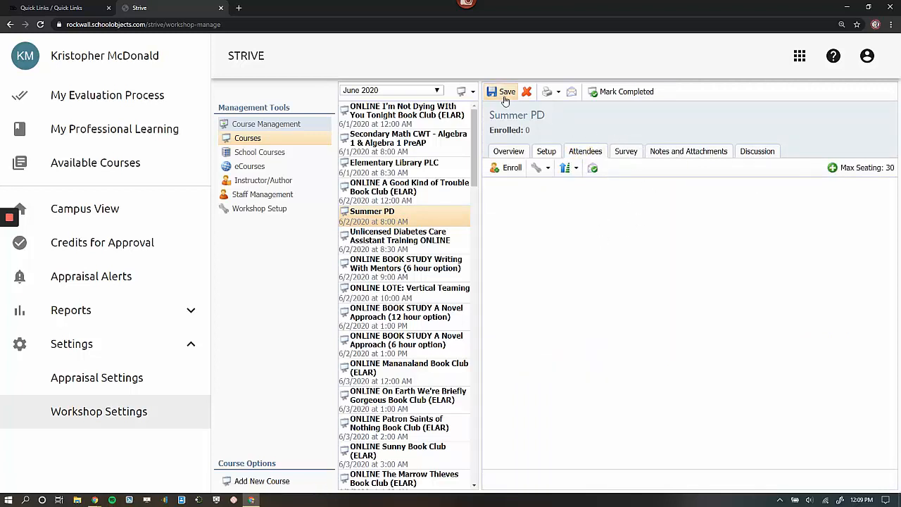
click(510, 152)
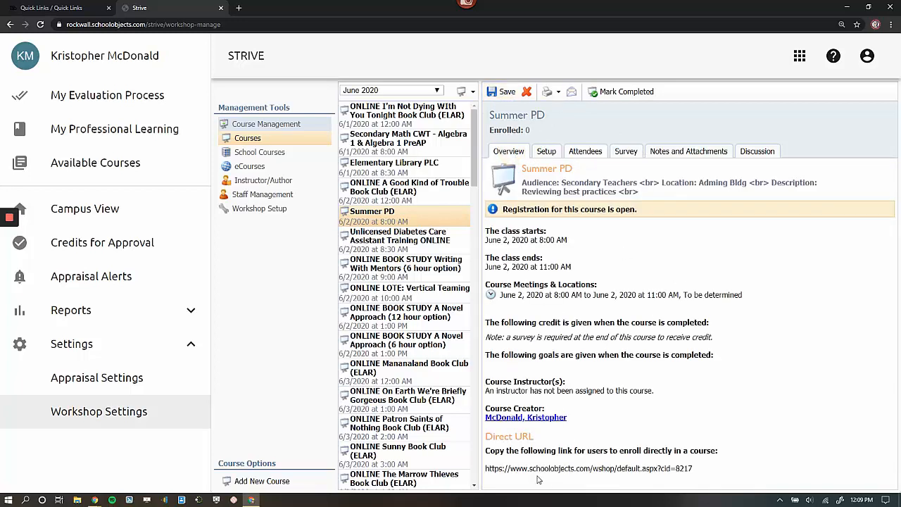
drag(485, 468, 700, 472)
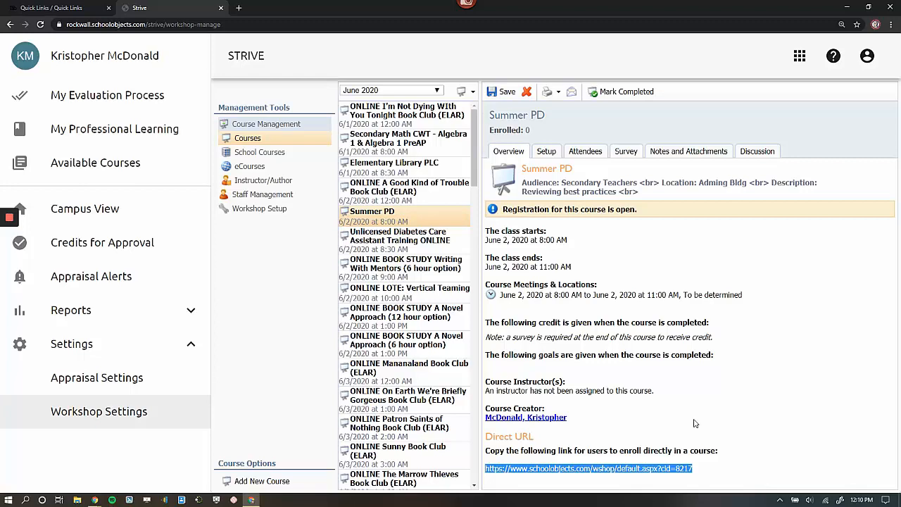
click(501, 92)
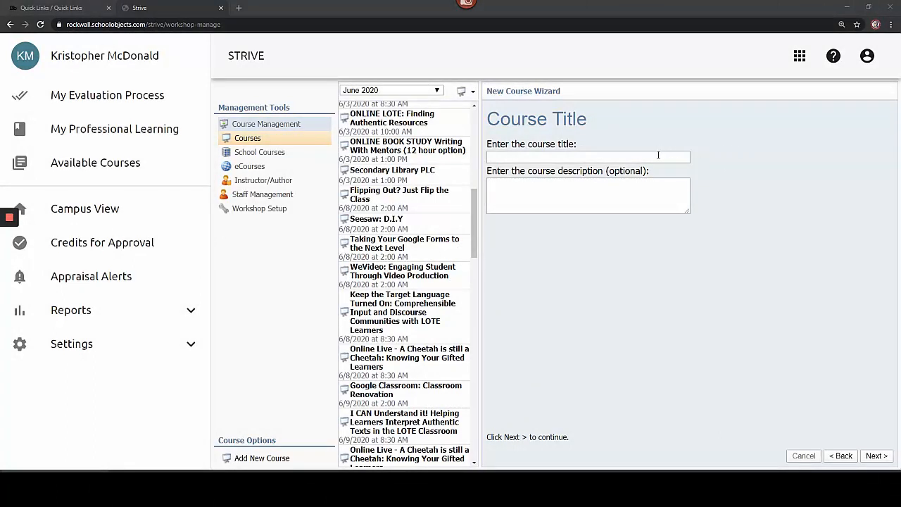
Title the course "Online: Summer PD Course" and describe it with audience Secondary Teachers, location Online in Google Classroom, and description 6 hours credit.
click(658, 155)
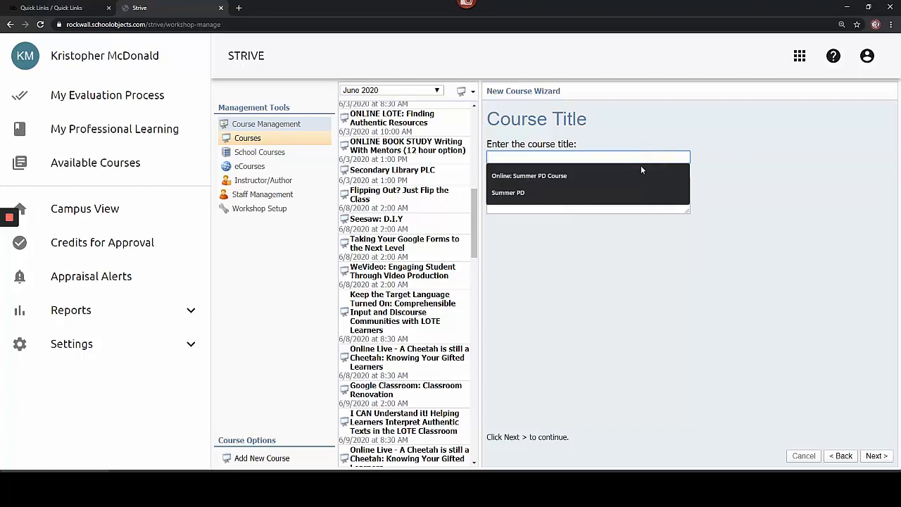
click(619, 181)
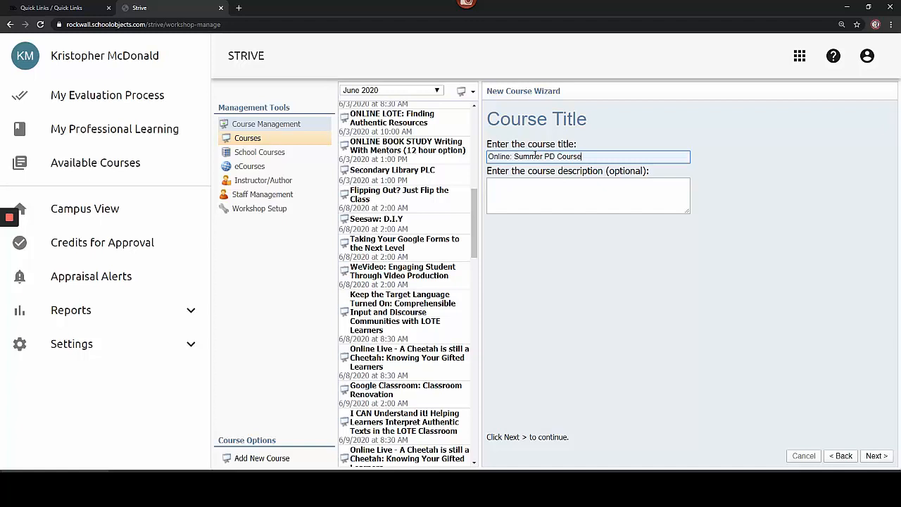
click(518, 184)
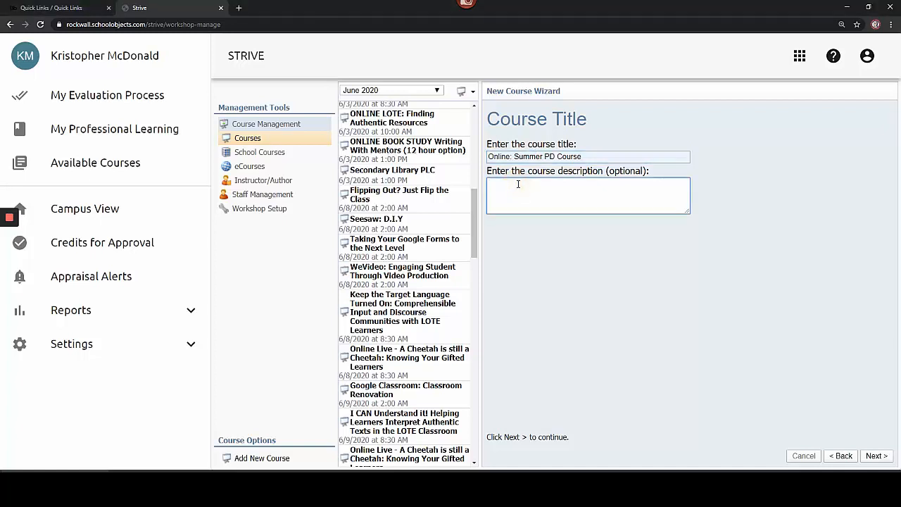
text(Audience: <br> Location: <br> Description: <br>)
text(Secondary Teachers)
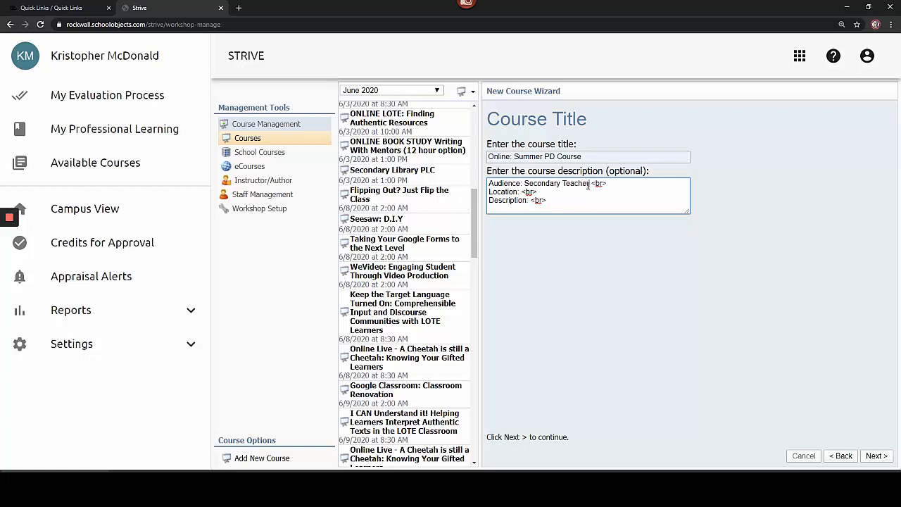
click(522, 192)
text(Online In Google Classroom)
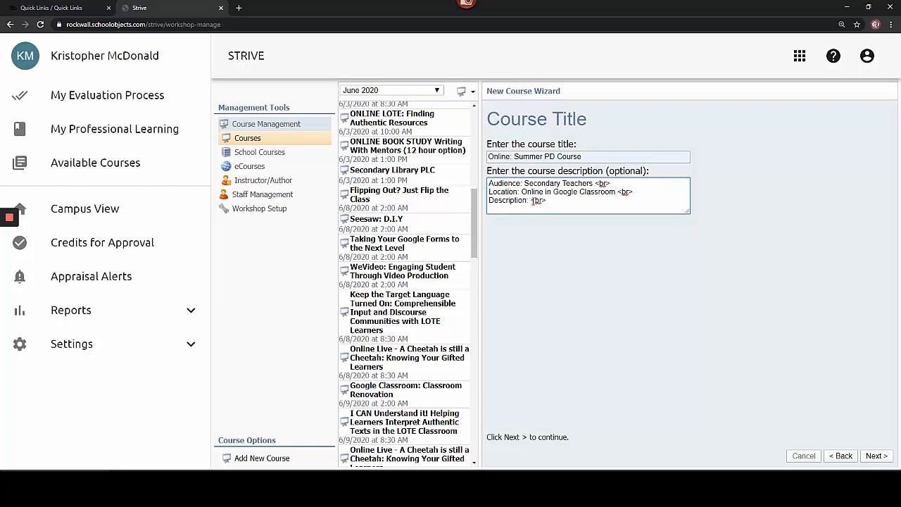
click(532, 200)
text(6 hours credit)
click(876, 456)
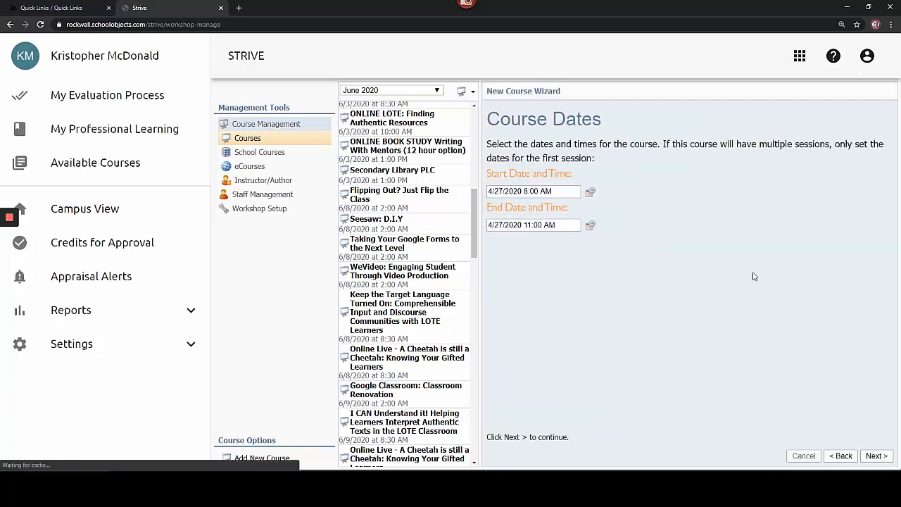
Set the online course's start date and time to 6/1/2020 at 1:00 AM.
click(590, 193)
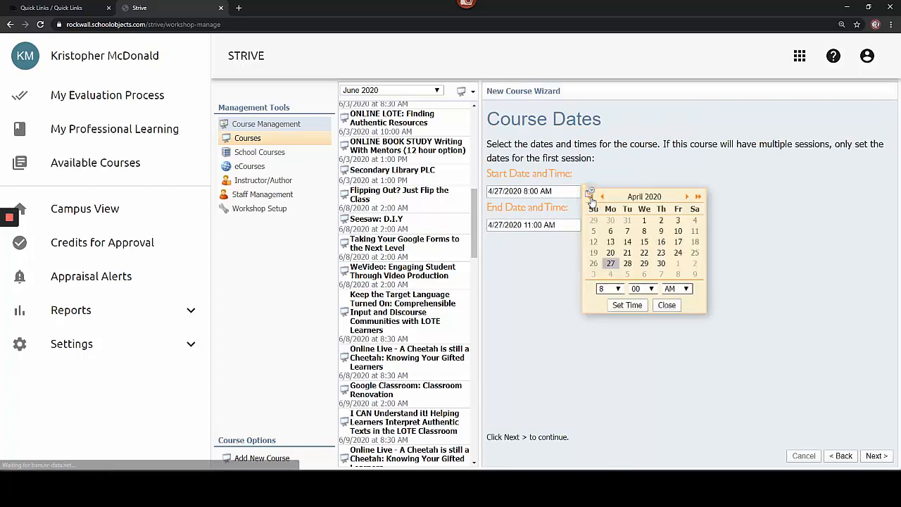
click(688, 198)
click(688, 197)
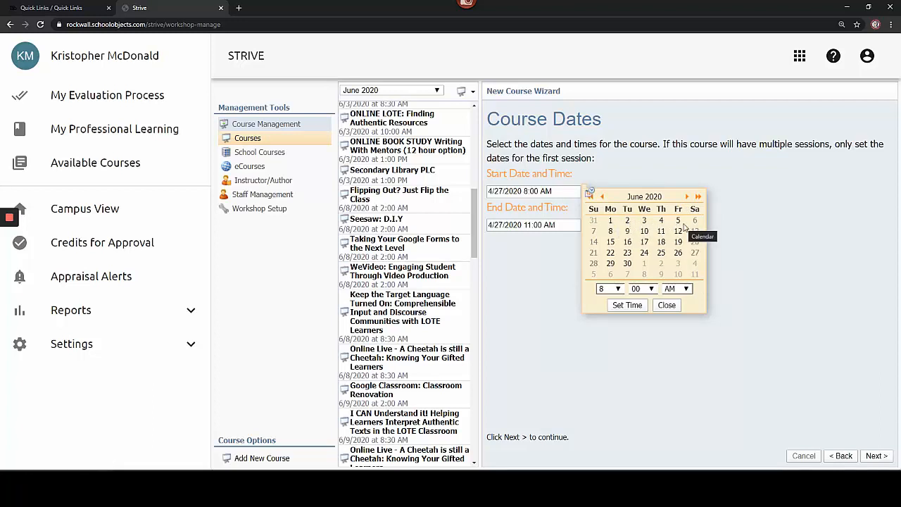
click(610, 221)
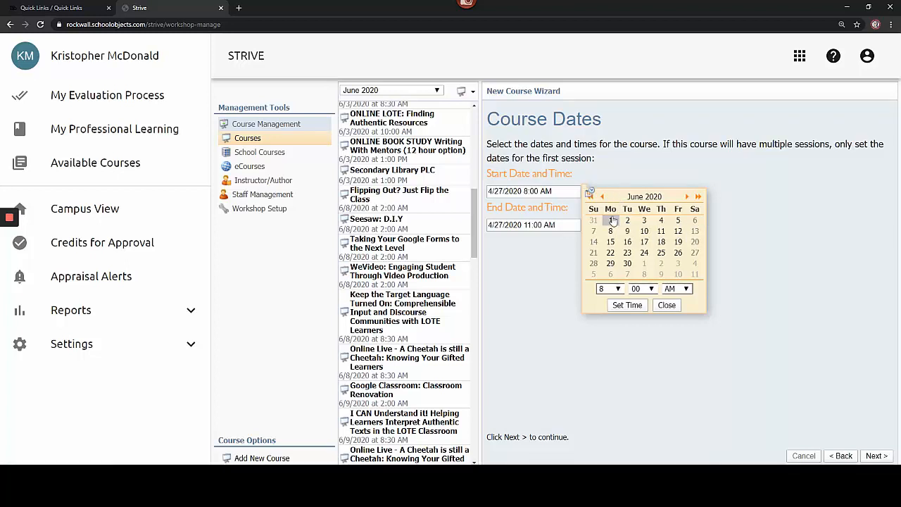
click(618, 289)
click(608, 301)
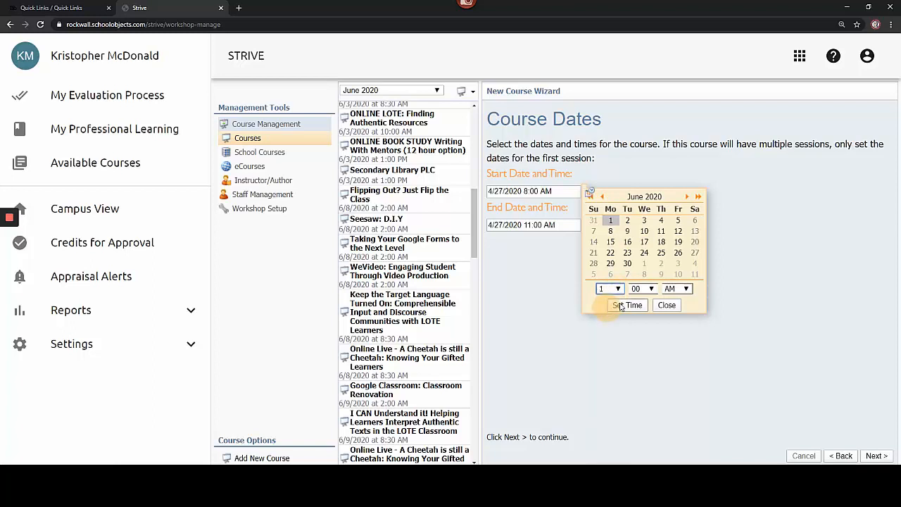
click(626, 305)
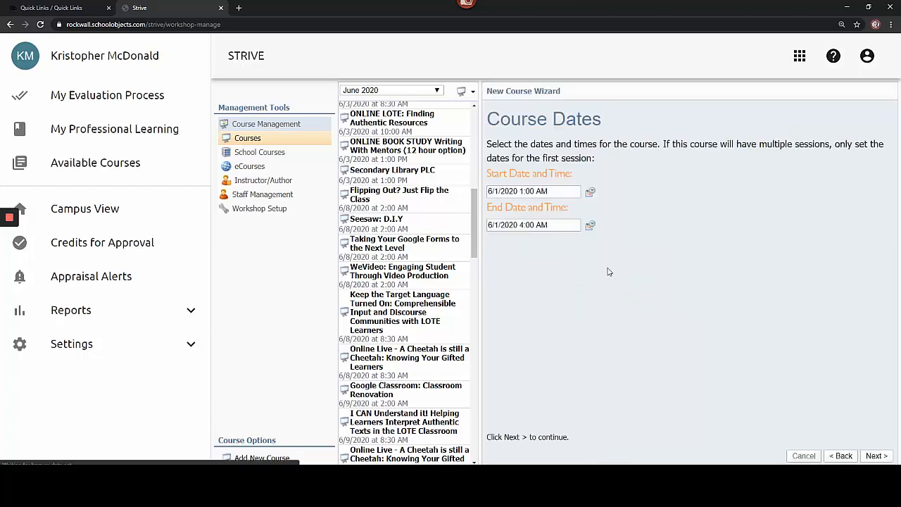
Set the online course's end time to 1:30 AM on 6/1/2020 and create the course.
click(591, 227)
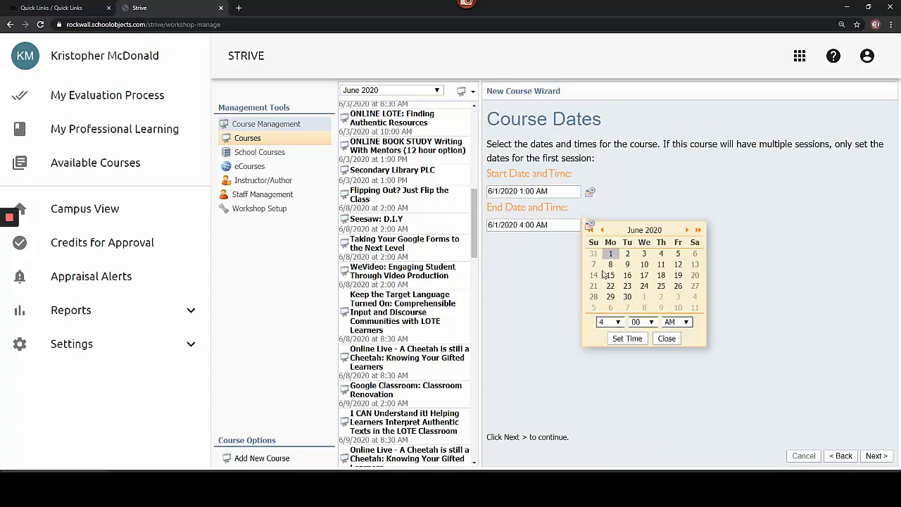
click(617, 321)
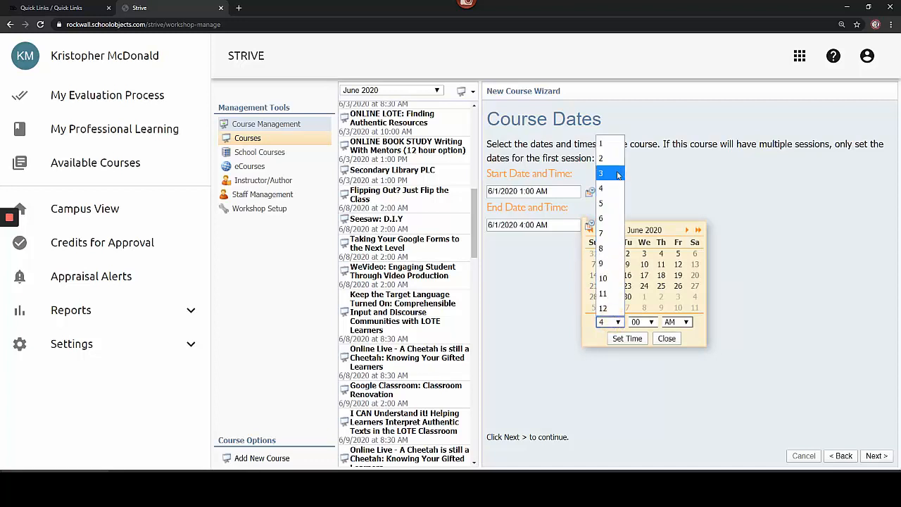
click(617, 141)
click(642, 322)
scroll(642, 252, down, 4)
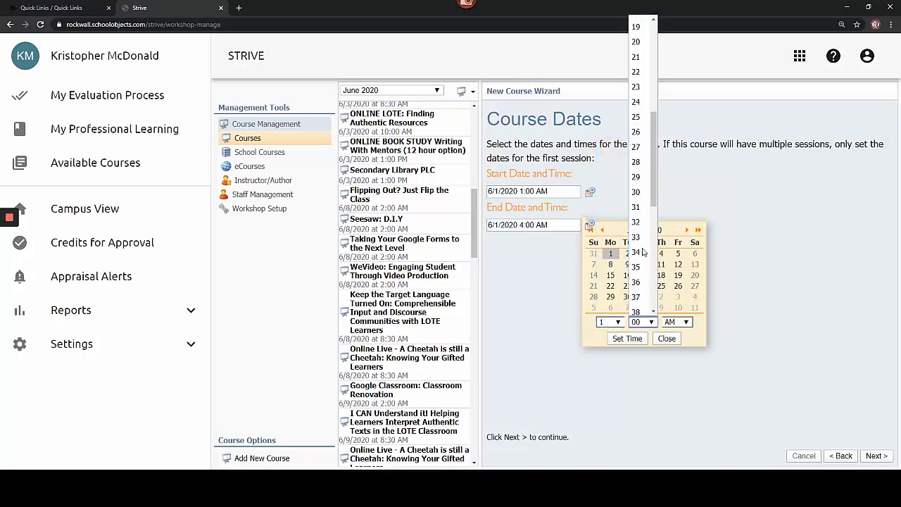
click(638, 191)
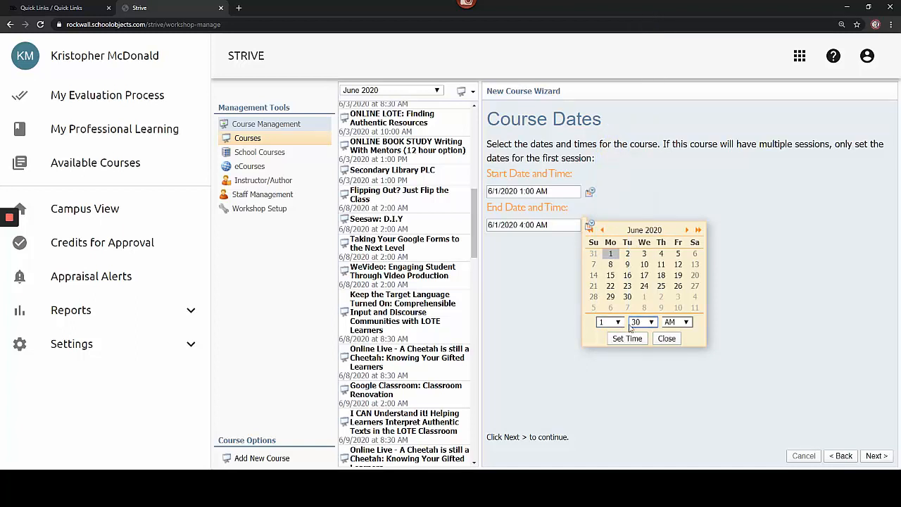
click(627, 339)
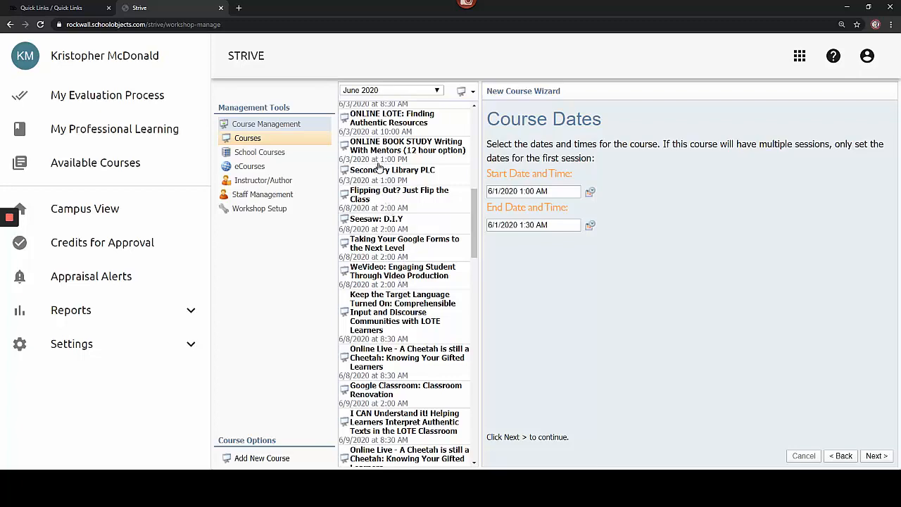
scroll(378, 168, up, 4)
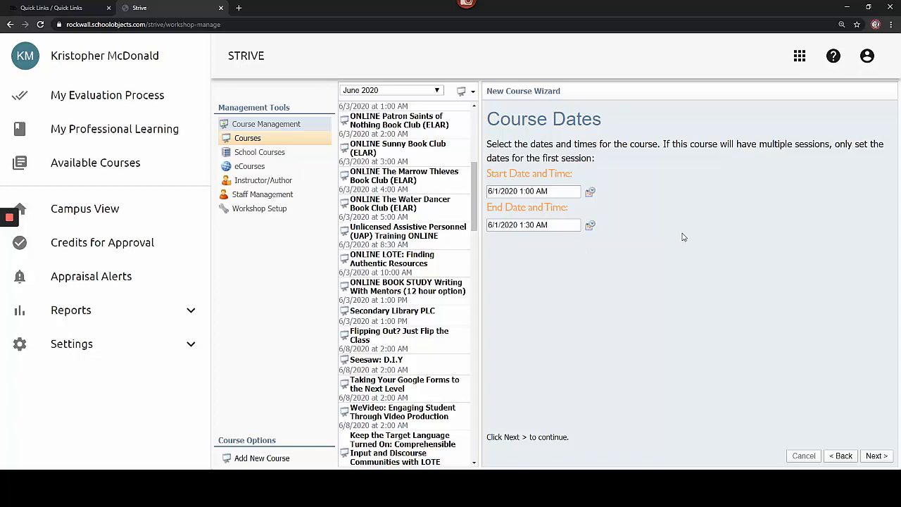
click(876, 456)
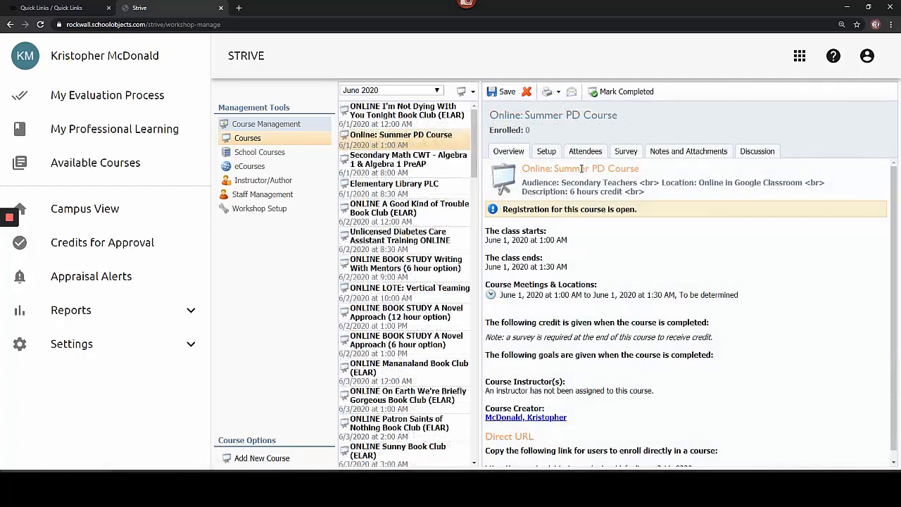
Open the course credit values in the setup of Online: Summer PD Course.
click(553, 152)
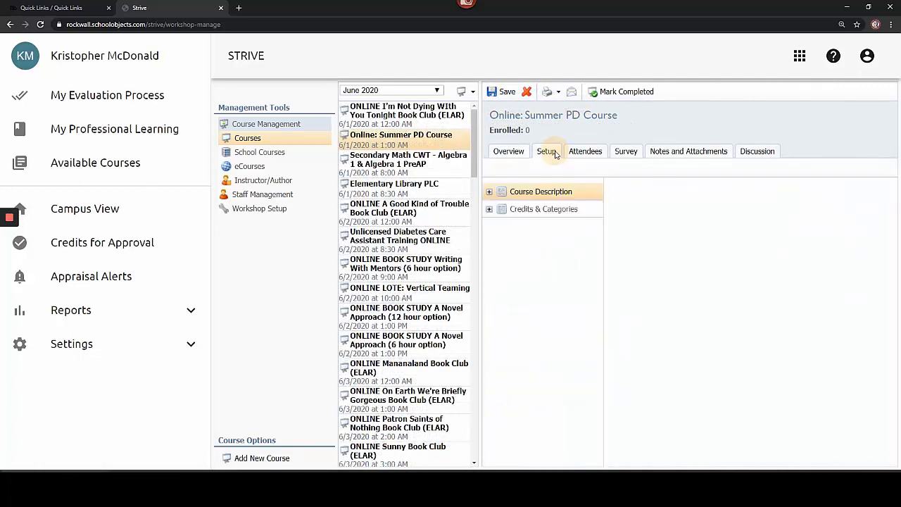
click(526, 209)
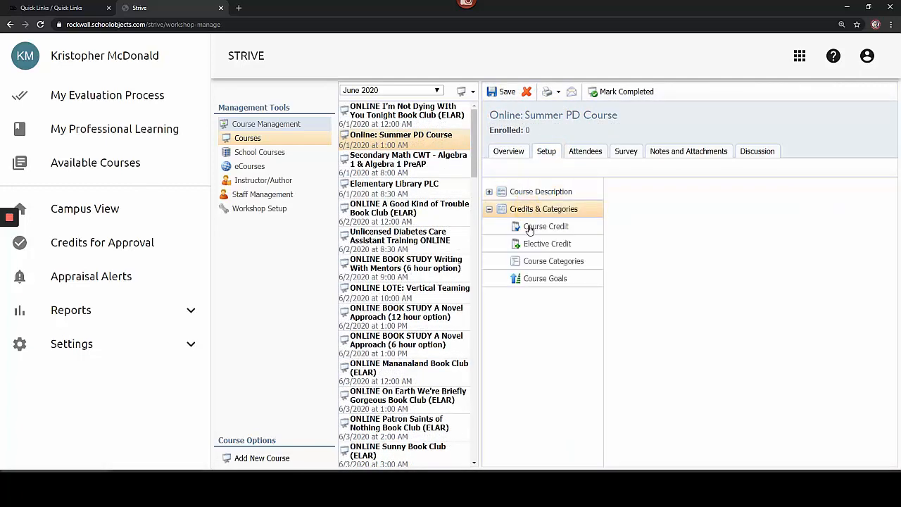
click(529, 228)
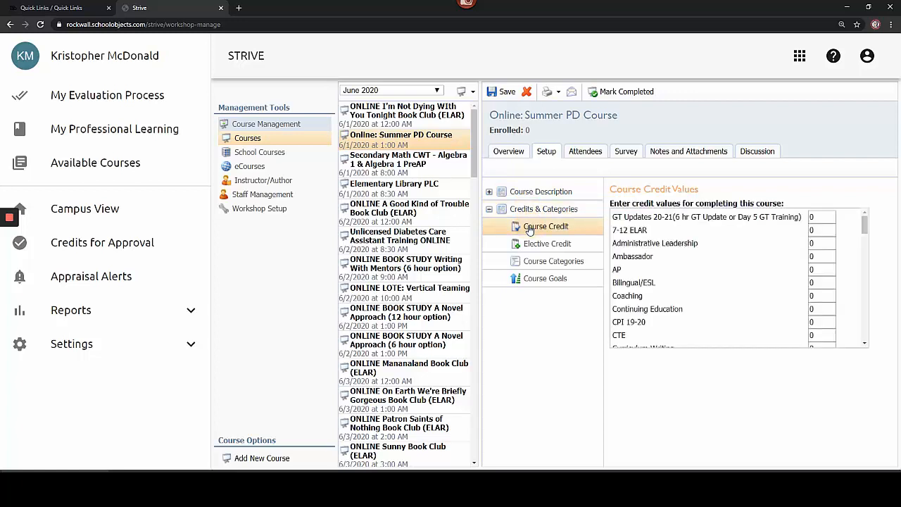